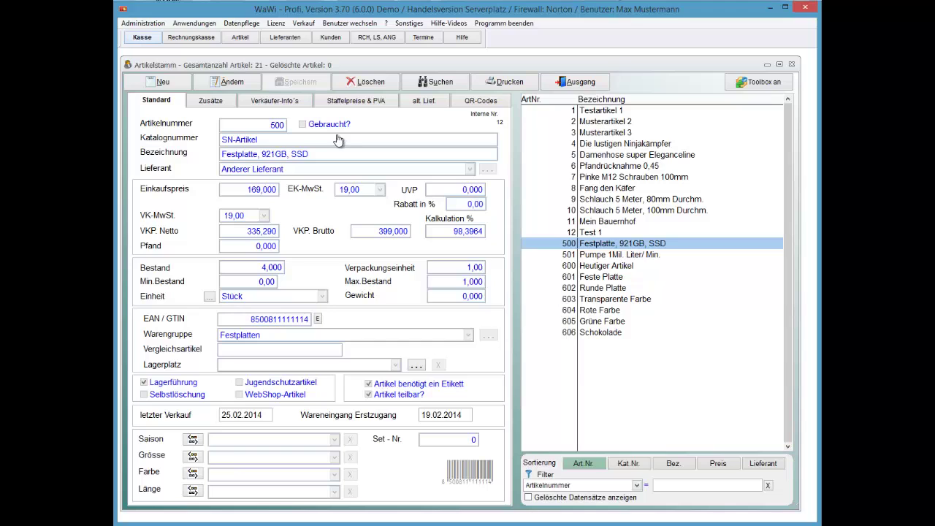
Open the product group master (Warengruppen) over the article master and close it again.
key("alt+a")
key("a")
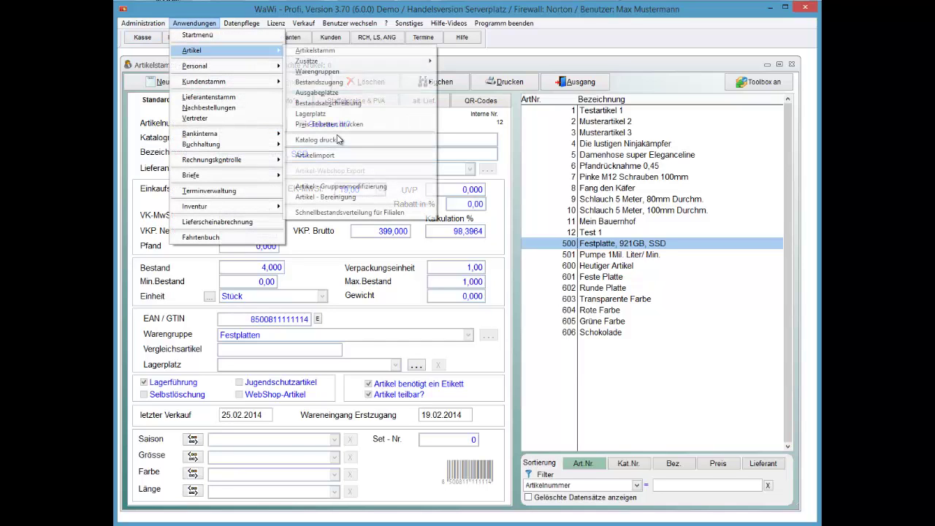
key("Down")
key("Down")
key("Return")
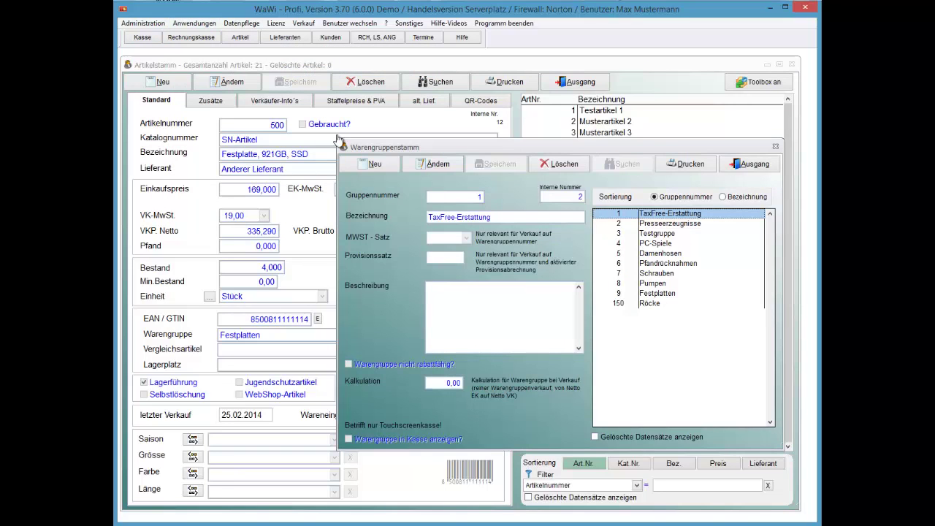
key("Escape")
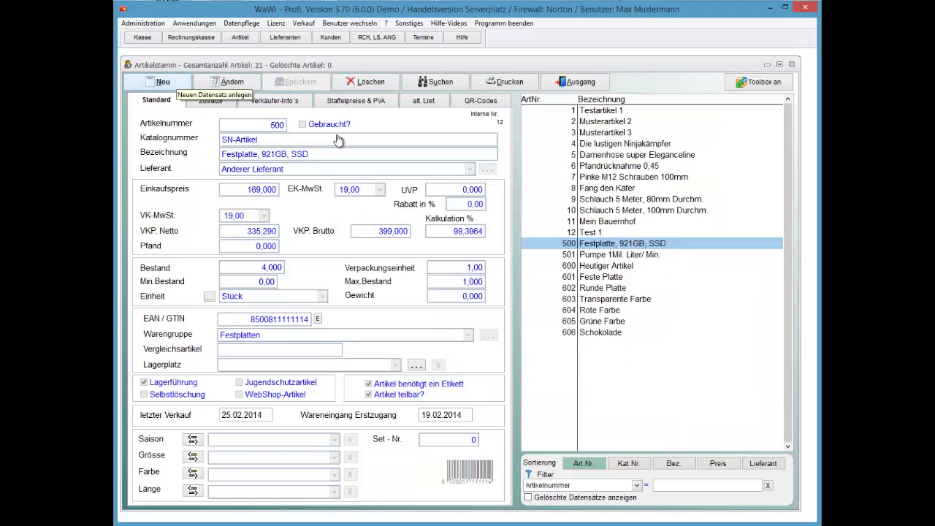
Edit article 500 to view the record of its product group Festplatten, then save the article and close the article master.
left_click(219, 81)
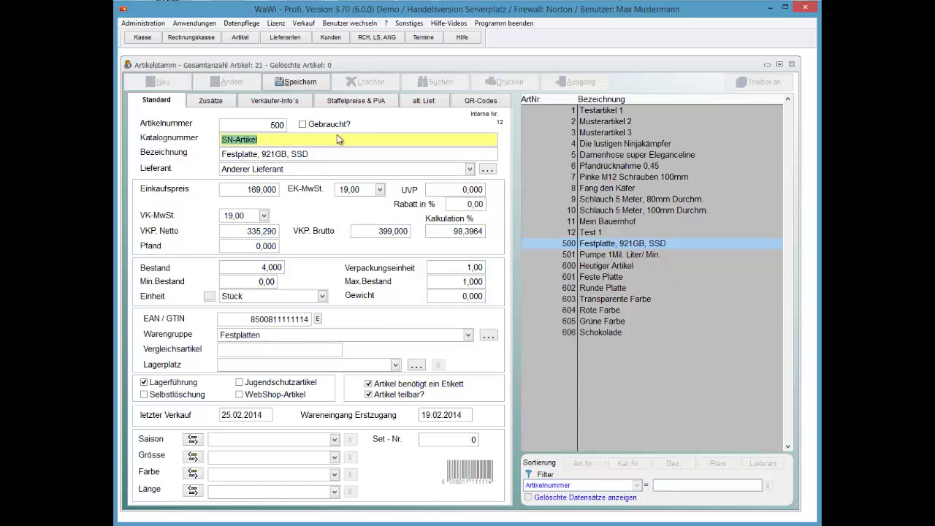
left_click(488, 336)
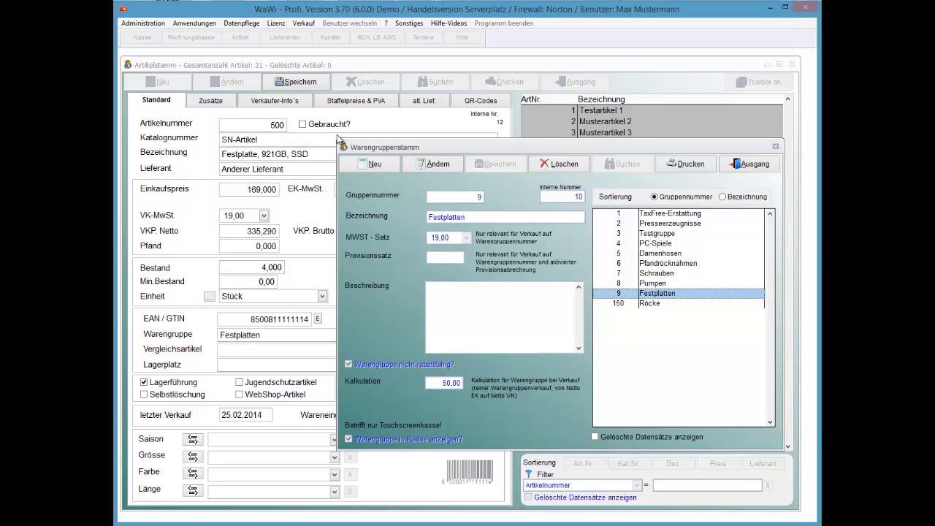
left_click(750, 164)
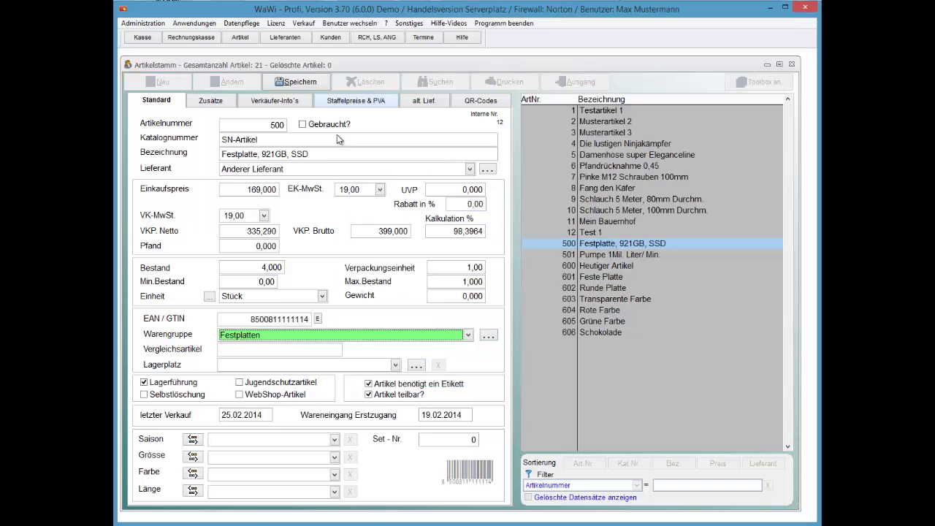
left_click(296, 82)
key("Escape")
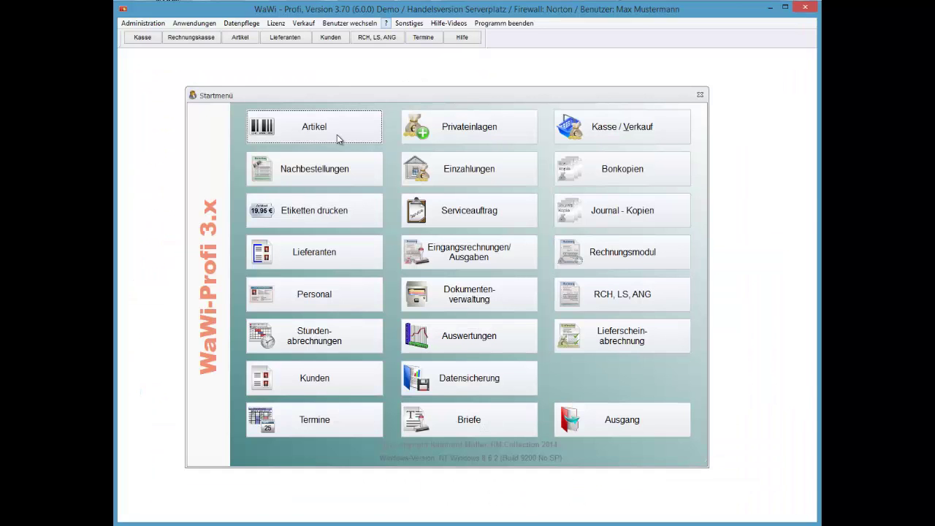
Open the product group master (Warengruppen) and start a new product group record.
left_click(194, 23)
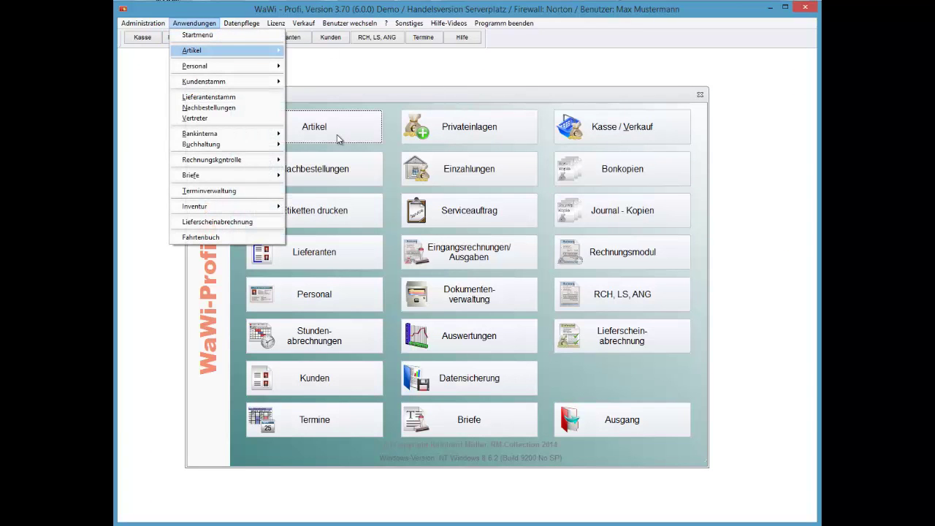
mouse_move(192, 50)
key("Down")
key("Return")
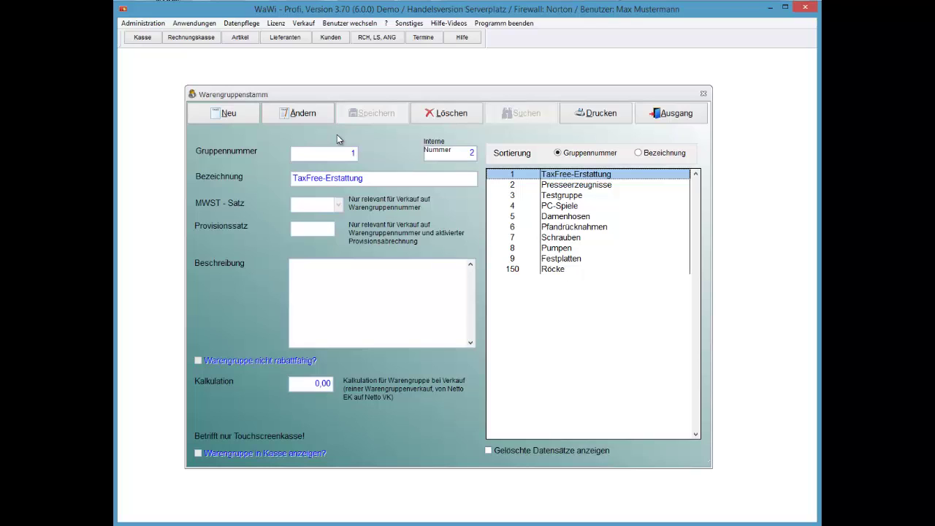
key("End")
key("alt+n")
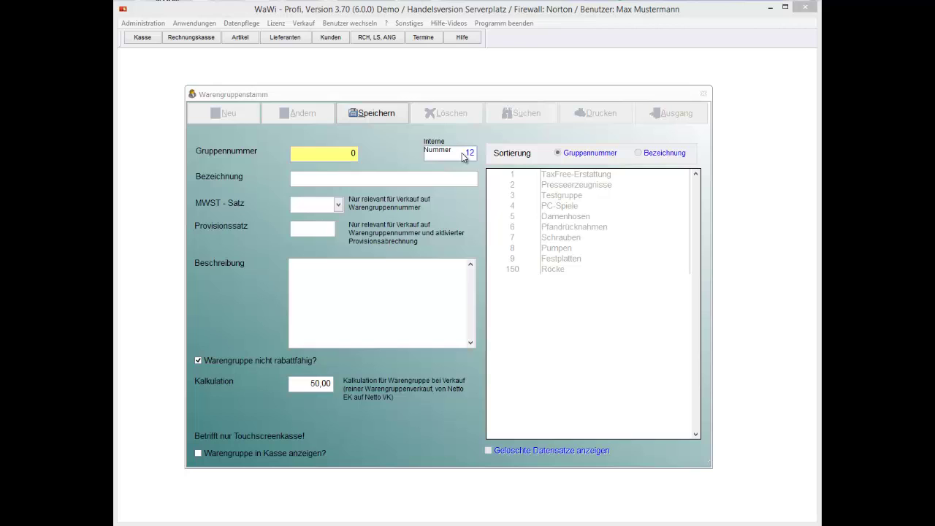
Enter group number 155 and the name Schottenröcke for the new product group.
left_click(309, 155)
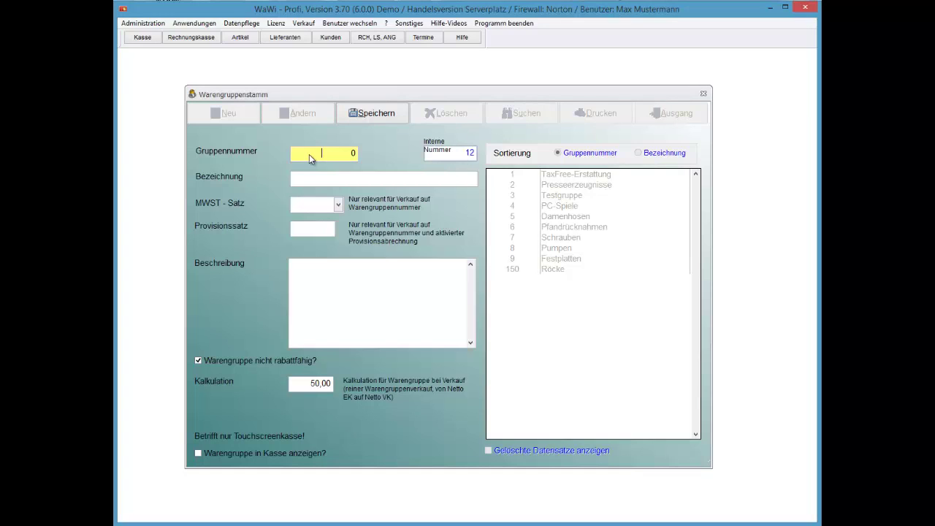
type("155")
key("Return")
type("Schottenr")
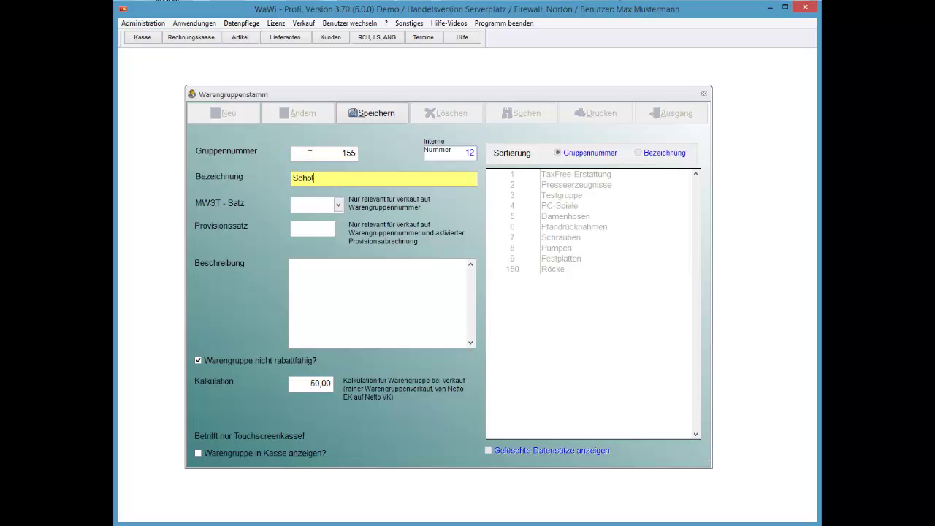
type("ücke")
key("BackSpace")
type("öcke")
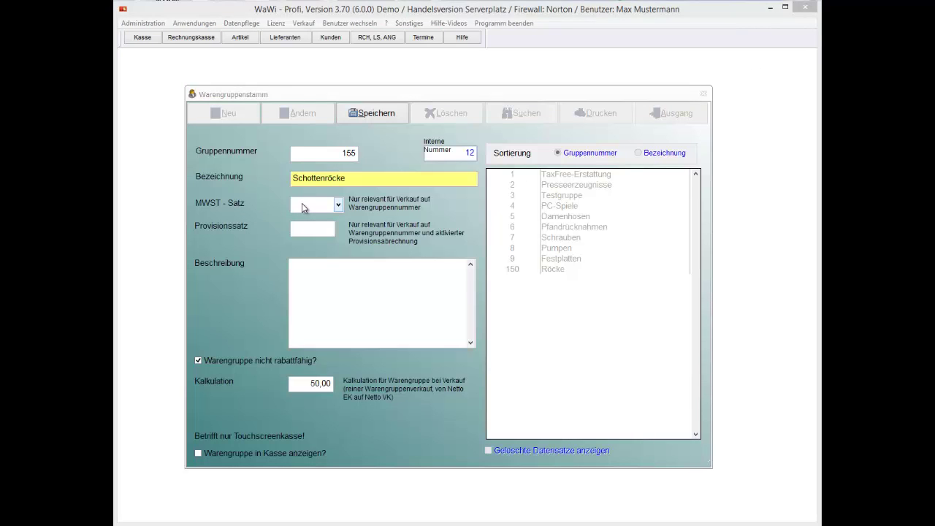
Set the VAT rate (MWST-Satz) of the Schottenröcke group to 19,00.
left_click(302, 207)
left_click(303, 207)
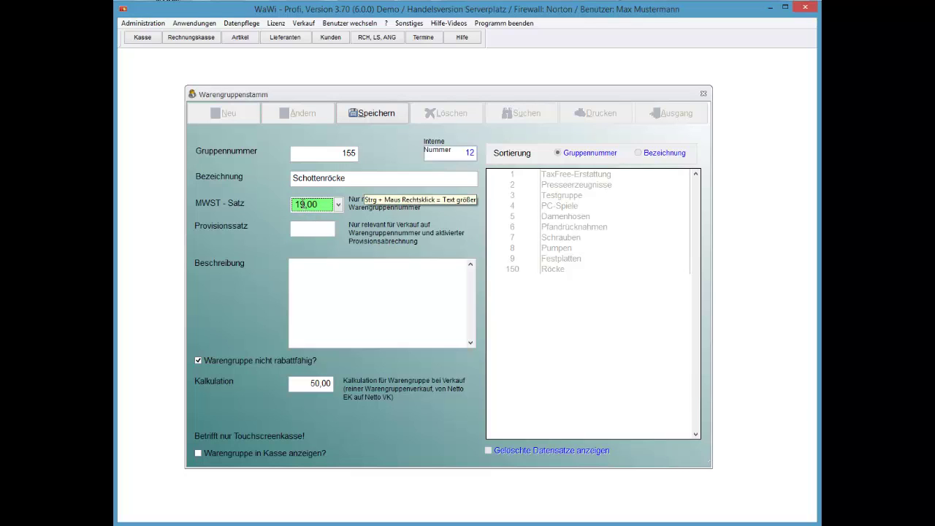
key("shift+Tab")
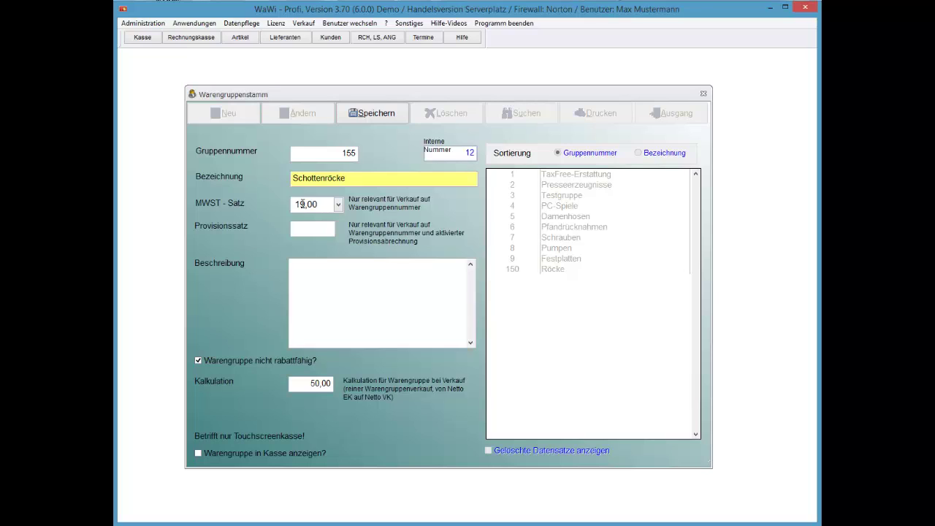
key("ctrl+a")
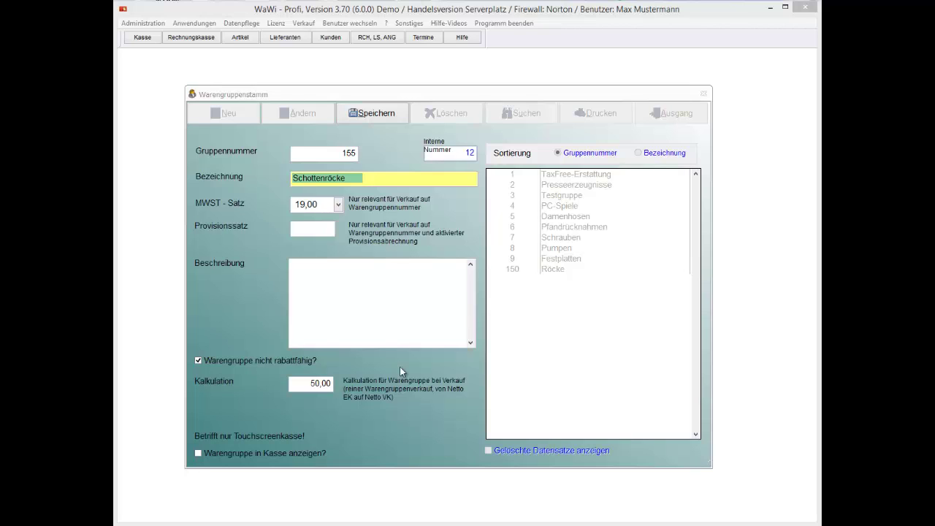
Disable "Warengruppe nicht rabattfähig?" and enable "Warengruppe in Kasse anzeigen?" for Schottenröcke, without entering a commission rate.
left_click(300, 232)
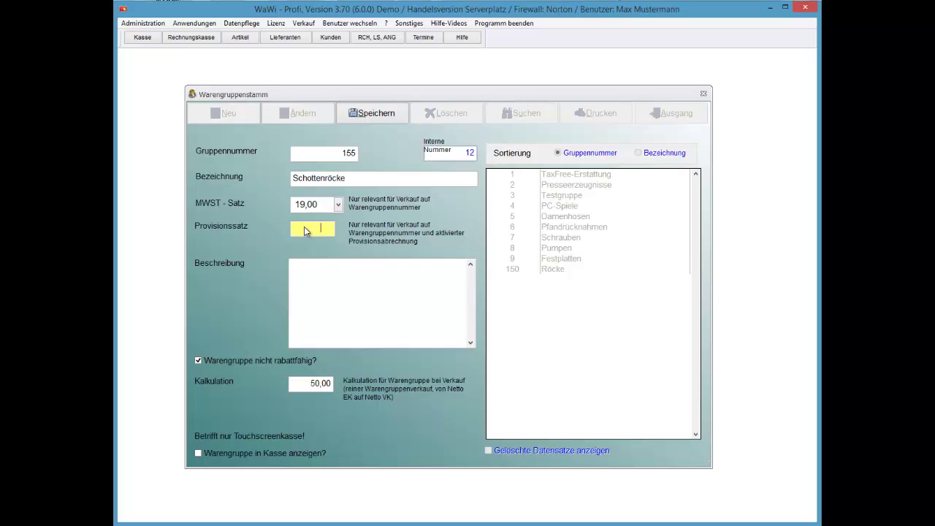
key("Tab")
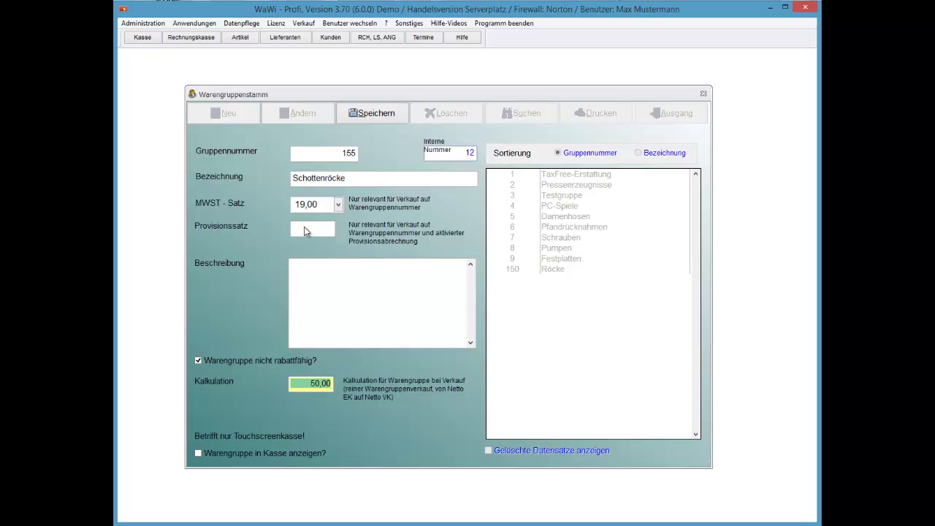
key("Tab")
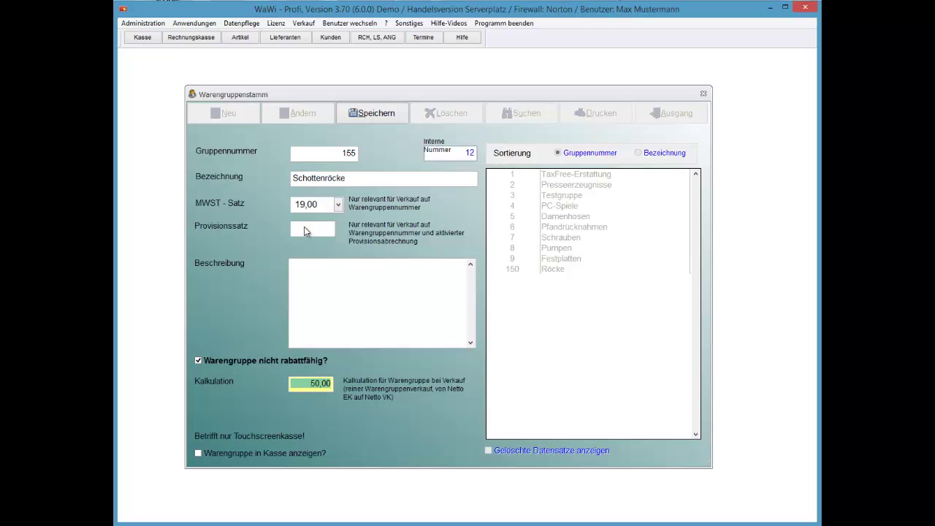
key("Tab")
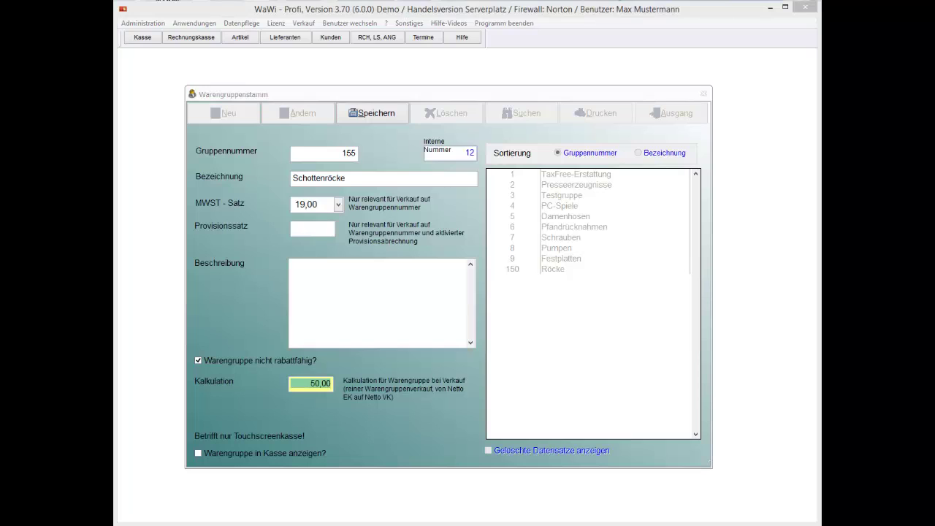
left_click(280, 358)
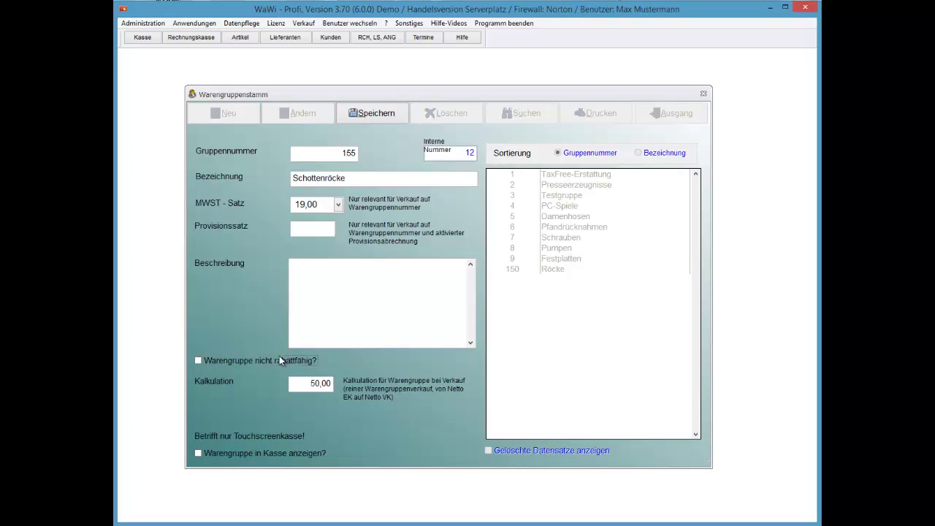
key("Tab")
key("Tab")
key("space")
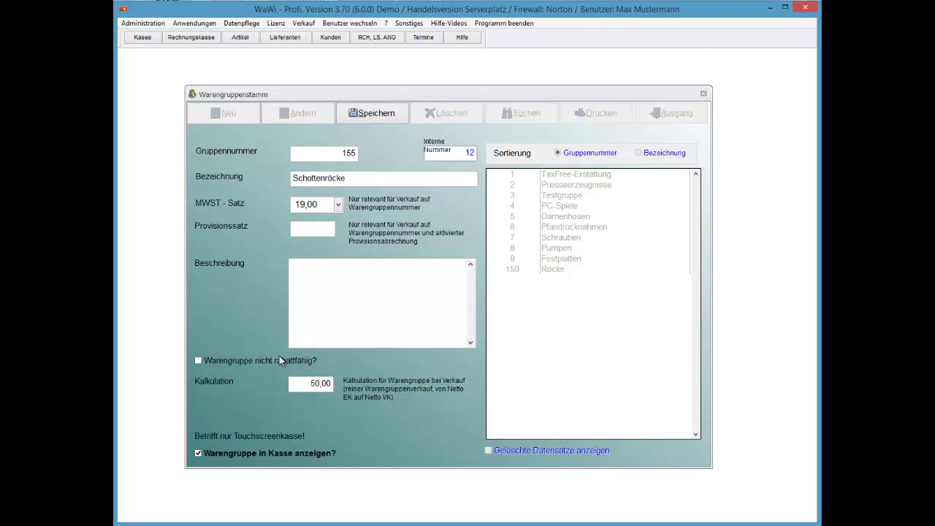
Save the Schottenröcke product group and close the product group master.
key("Tab")
key("Tab")
key("Return")
key("Return")
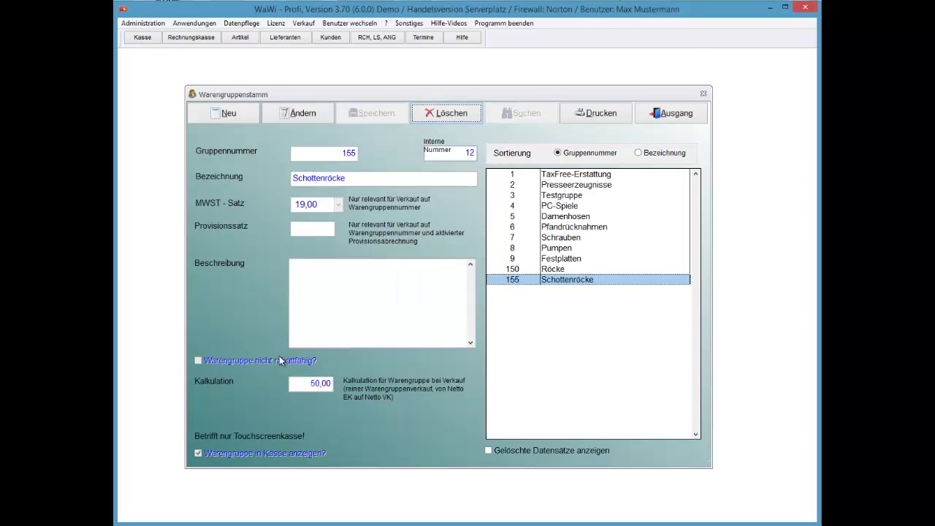
key("Escape")
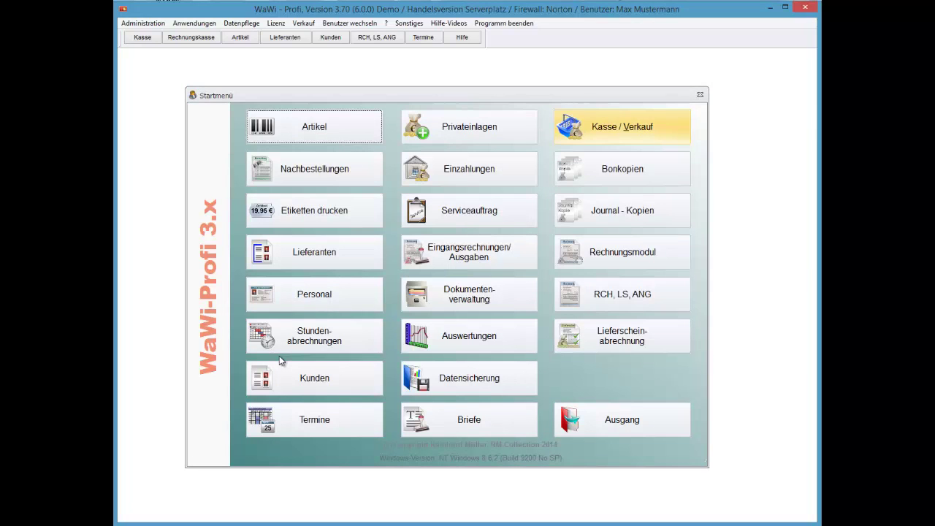
Open the sales register, view the Schottenröcke product group there, and leave the register.
key("Return")
key("Return")
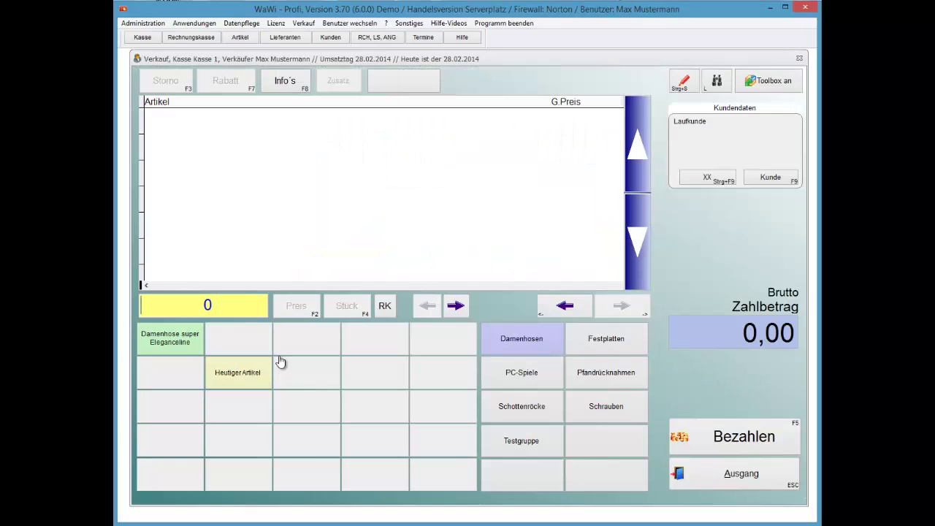
key("Up")
key("Up")
key("Down")
key("Up")
key("Escape")
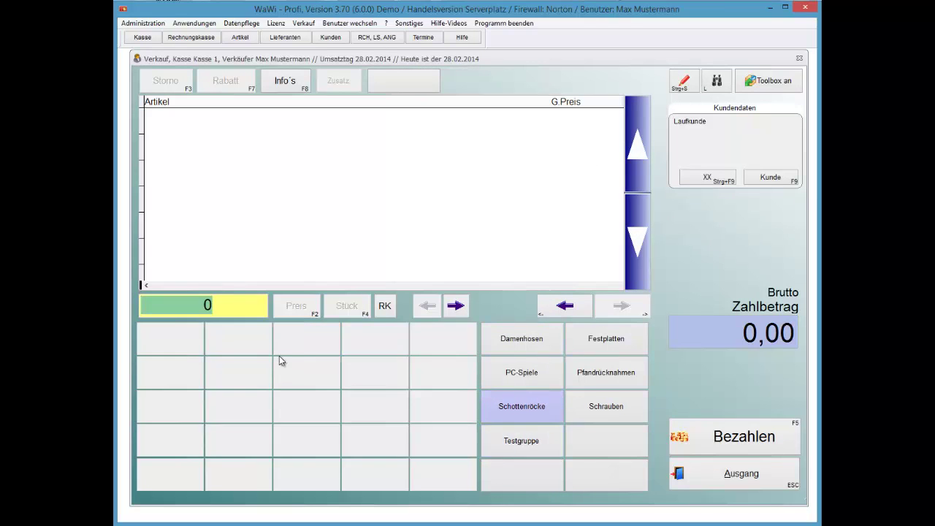
key("Escape")
key("Return")
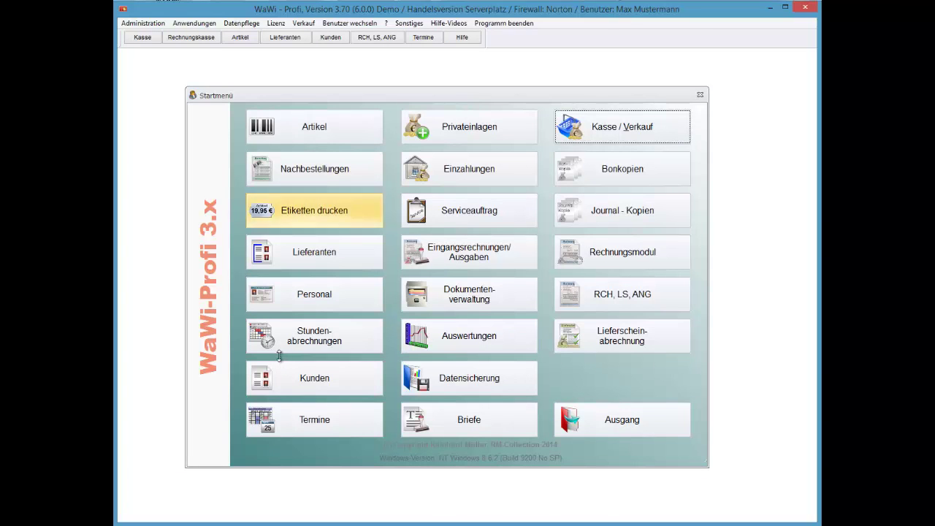
Enable "Warengruppe in Kasse anzeigen?" for product group 150 Röcke in the product group master and save the record.
key("alt+a")
key("Right")
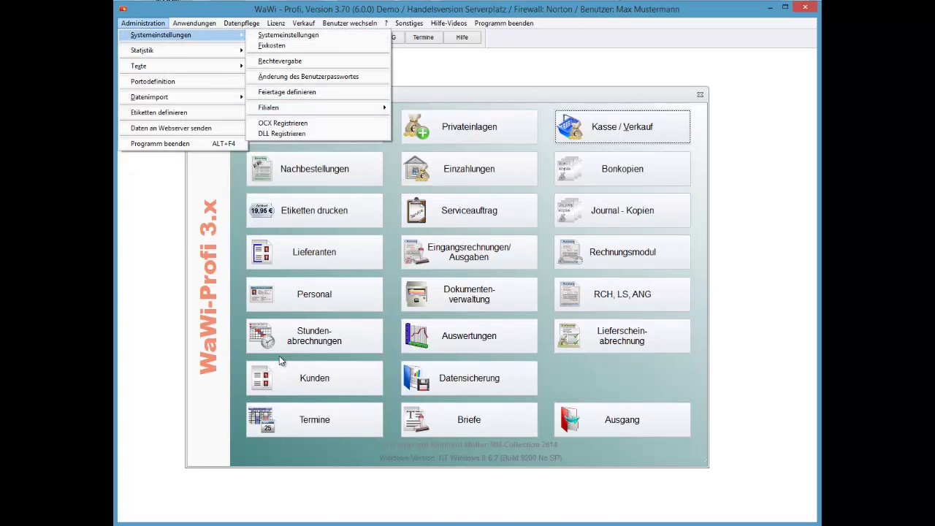
key("Right")
mouse_move(212, 51)
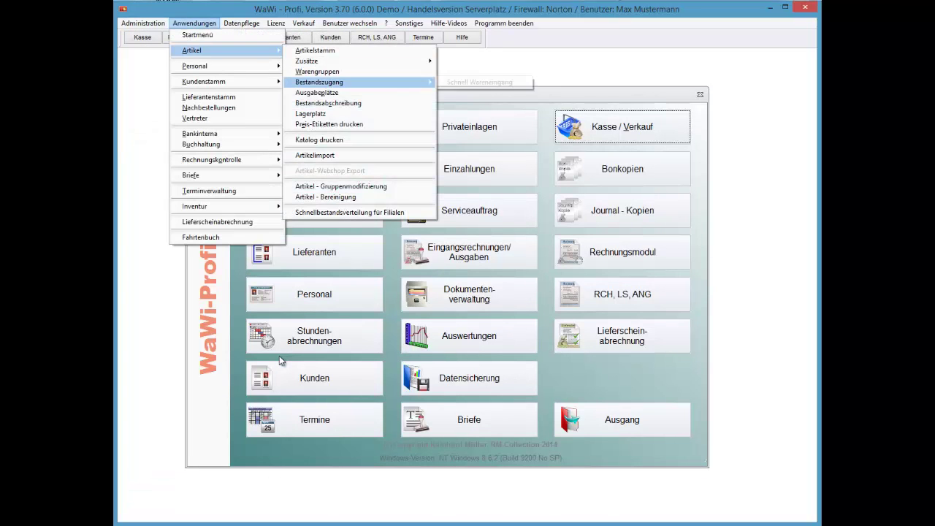
left_click(317, 71)
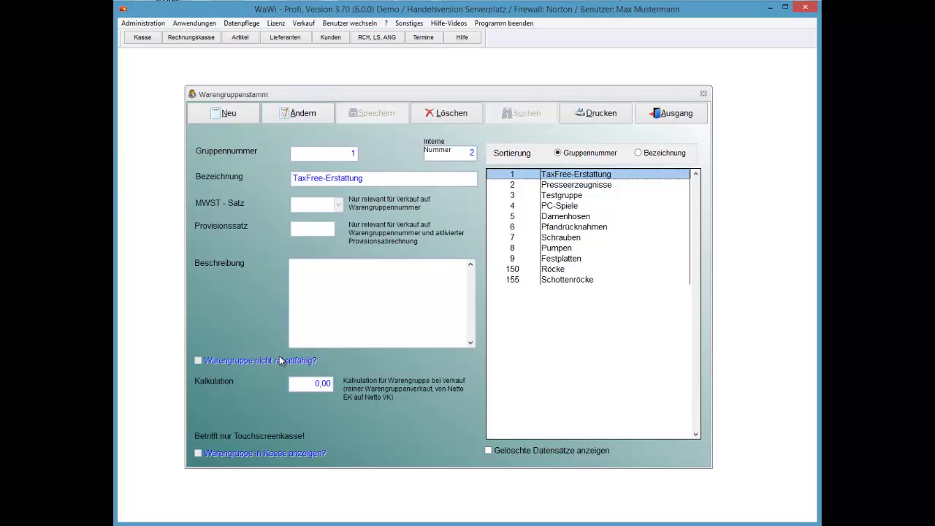
double_click(553, 269)
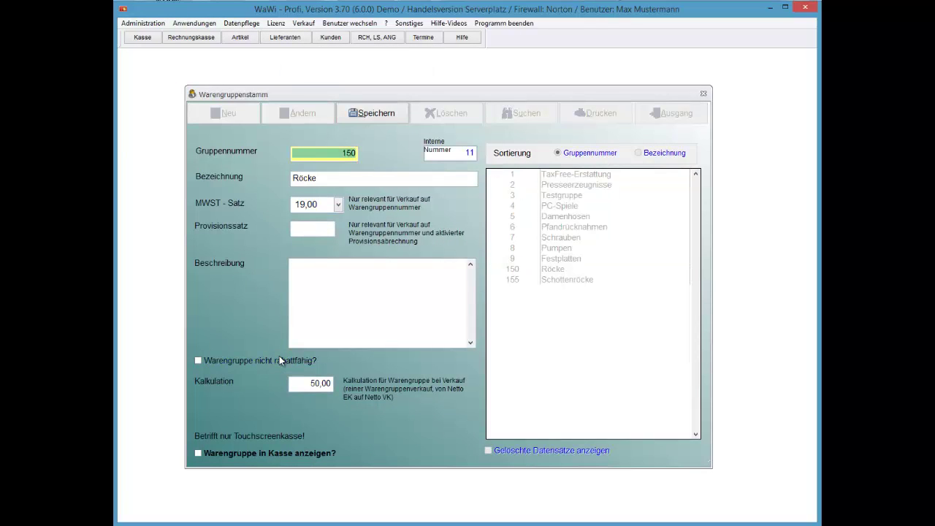
left_click(198, 453)
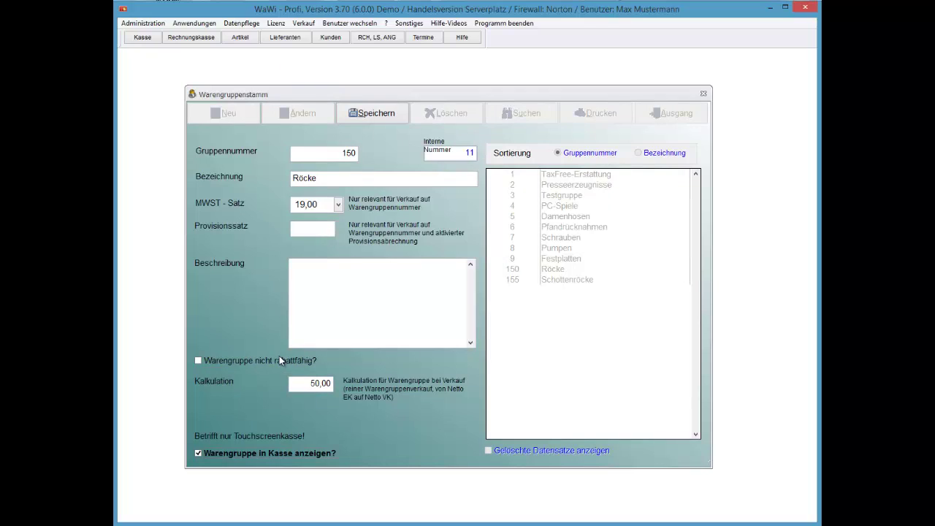
key("alt+s")
key("Return")
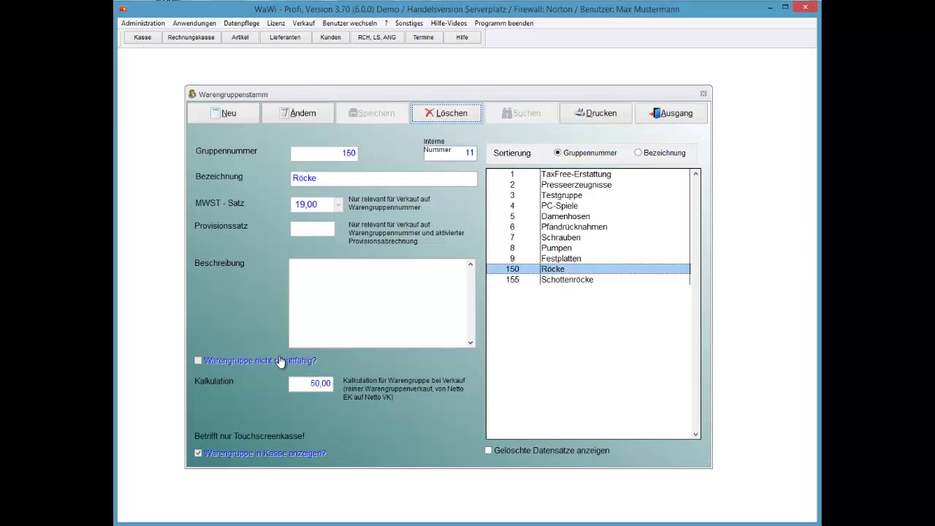
Close the product group master and open the sales register with the preselected salesperson to view the Röcke group.
key("alt+a")
key("Return")
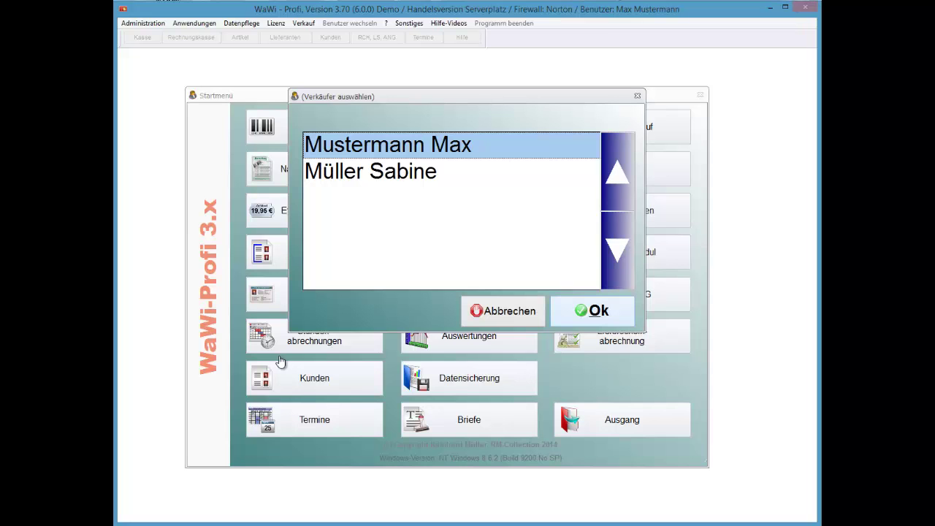
key("Return")
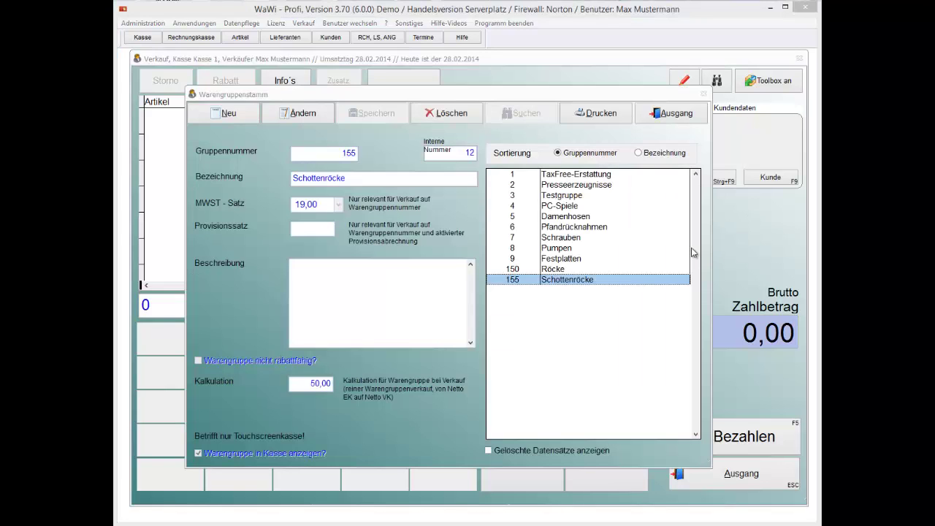
Enable "Warengruppe nicht rabattfähig?" for product group 150 Röcke, save the record and close the product group master.
left_click(567, 270)
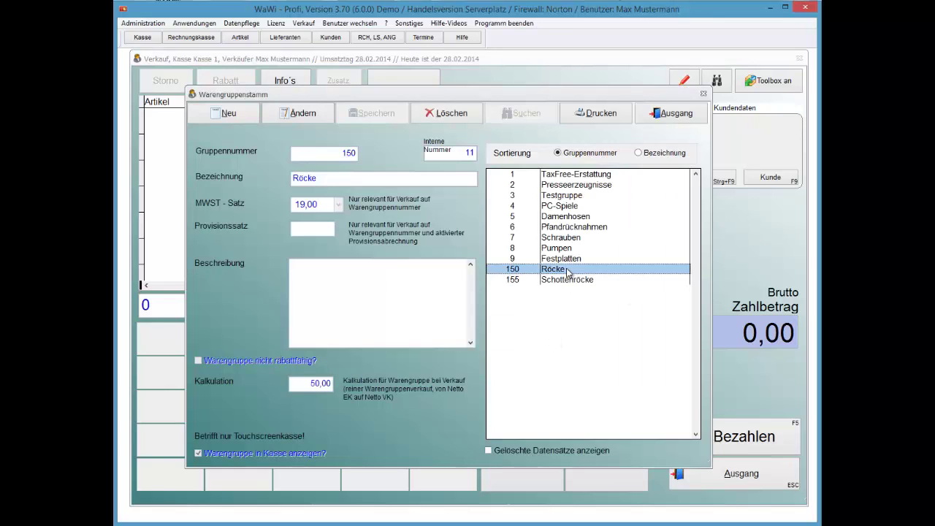
double_click(567, 271)
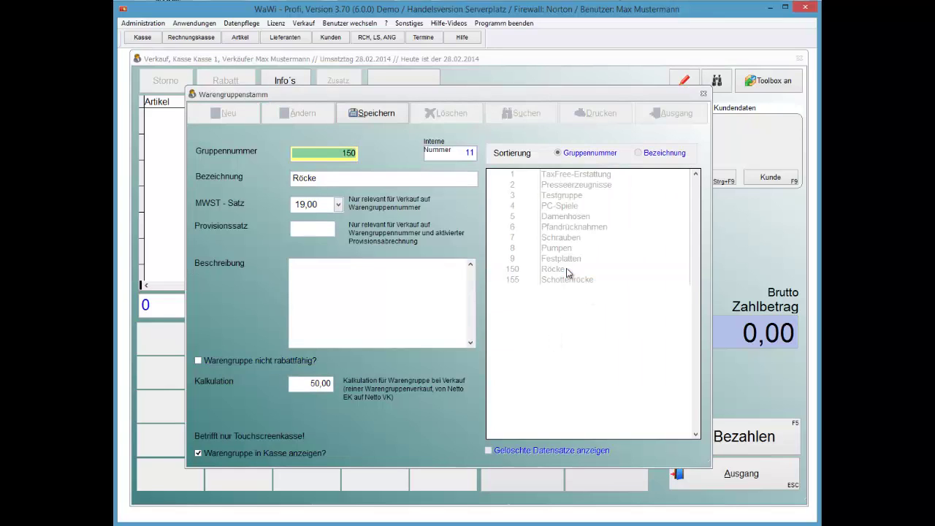
left_click(198, 360)
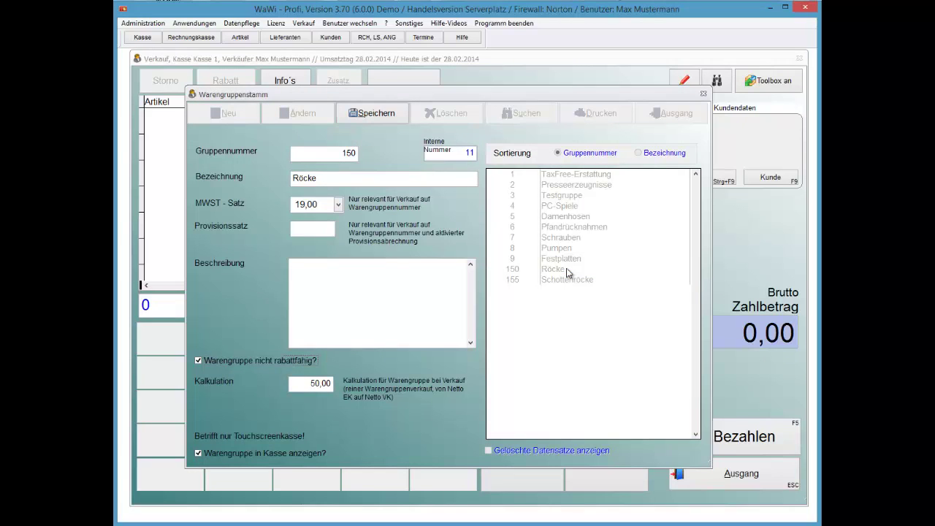
key("alt+s")
key("Return")
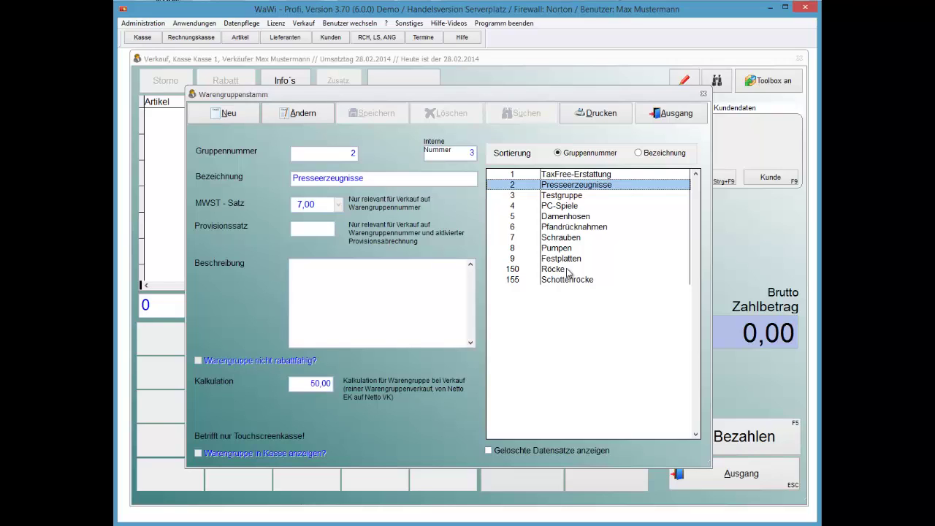
key("Escape")
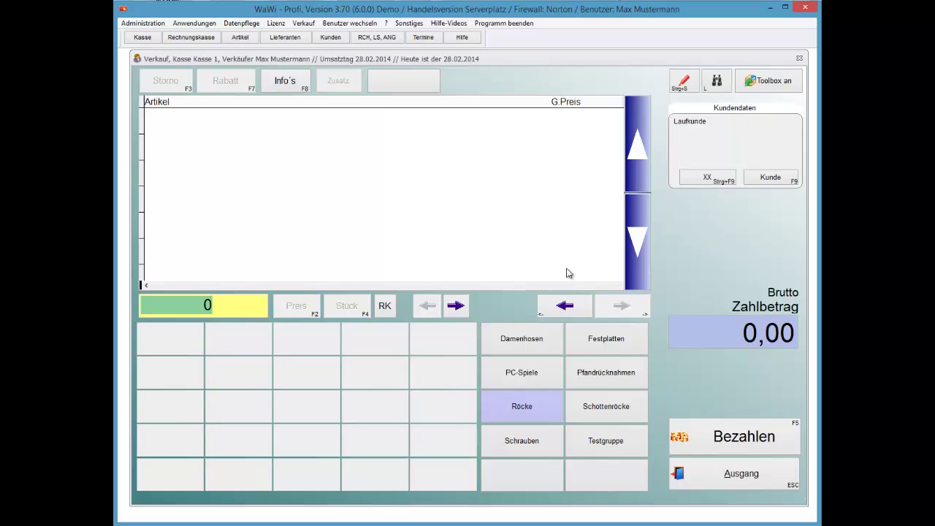
Add Presseartikel 17094 to the sale, followed by one item of product group Schottenröcke priced at 100,00.
type("41")
key("Return")
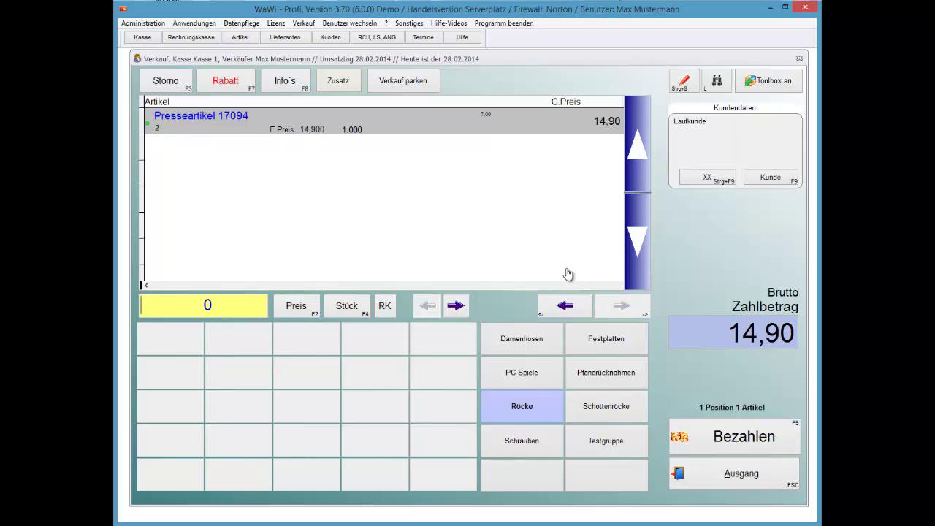
key("Down")
key("Right")
key("Up")
key("Down")
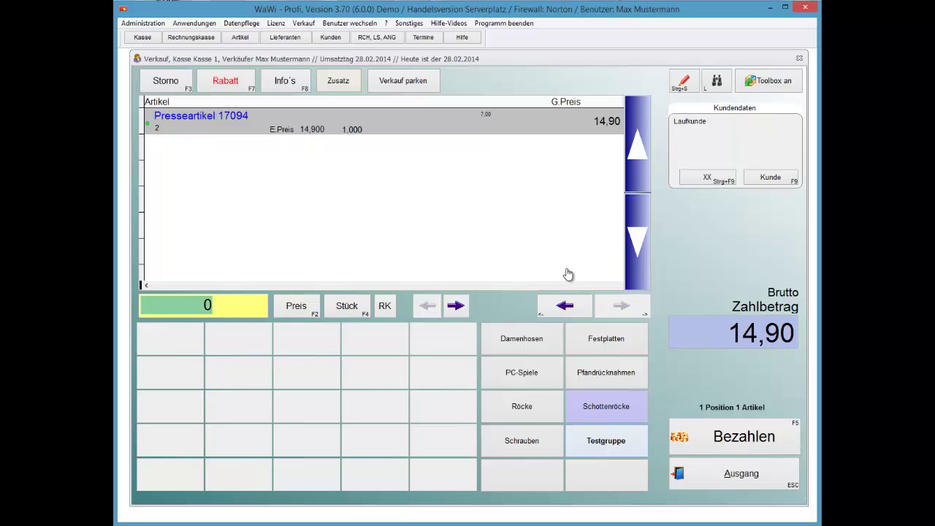
key("Up")
key("Return")
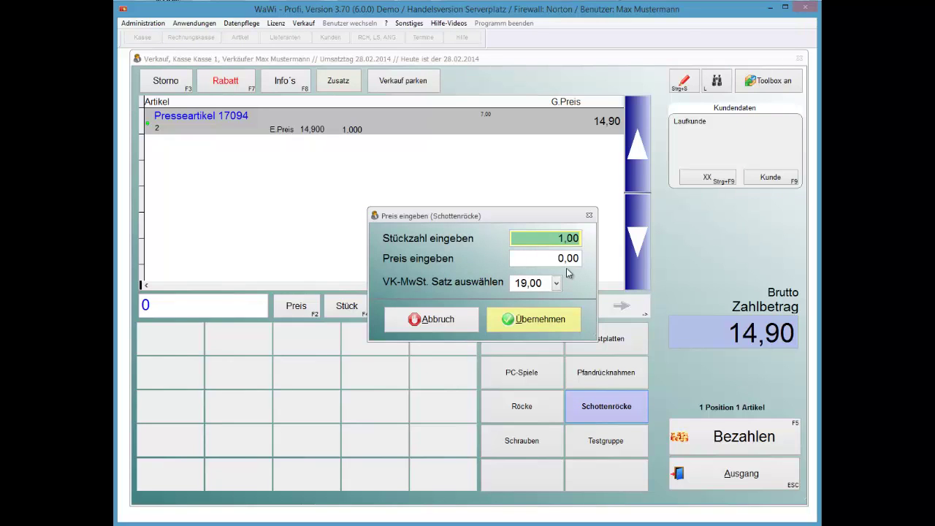
key("Return")
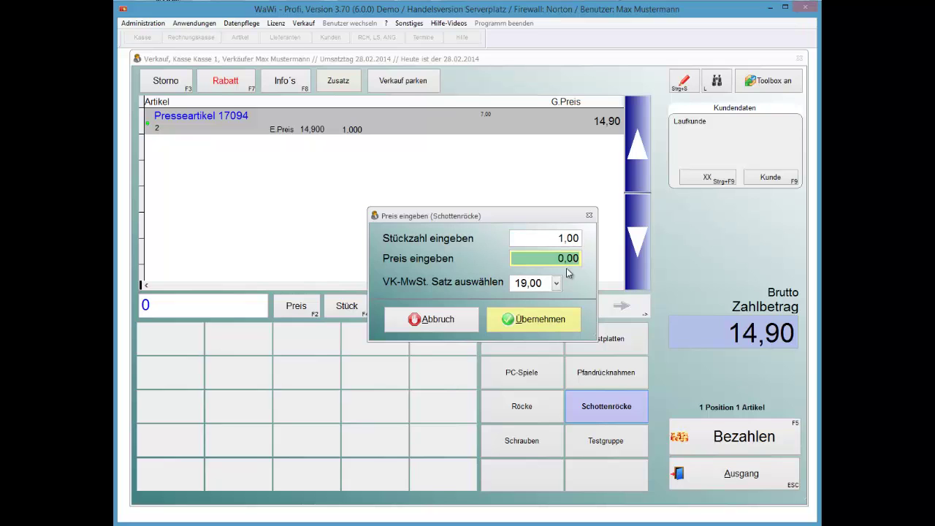
type("100")
key("Return")
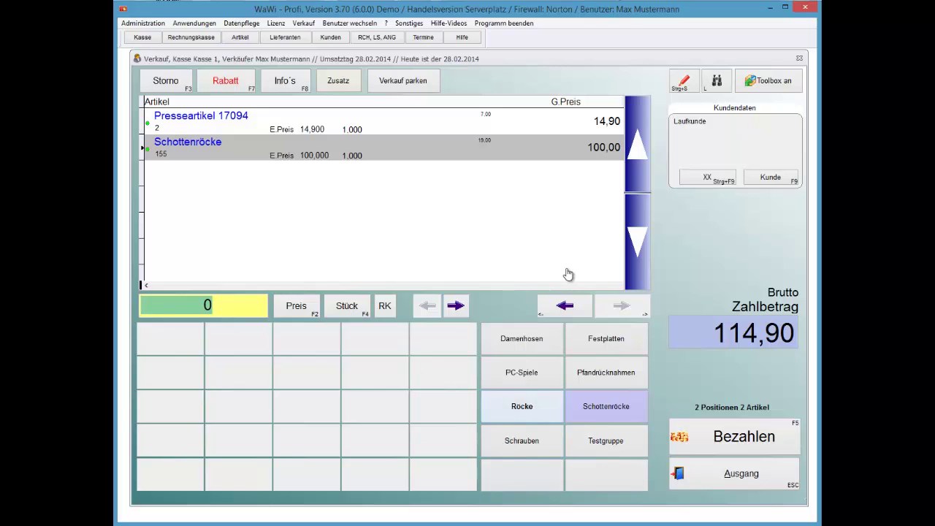
Add one item of product group Röcke to the sale at a price of 20,00.
left_click(522, 407)
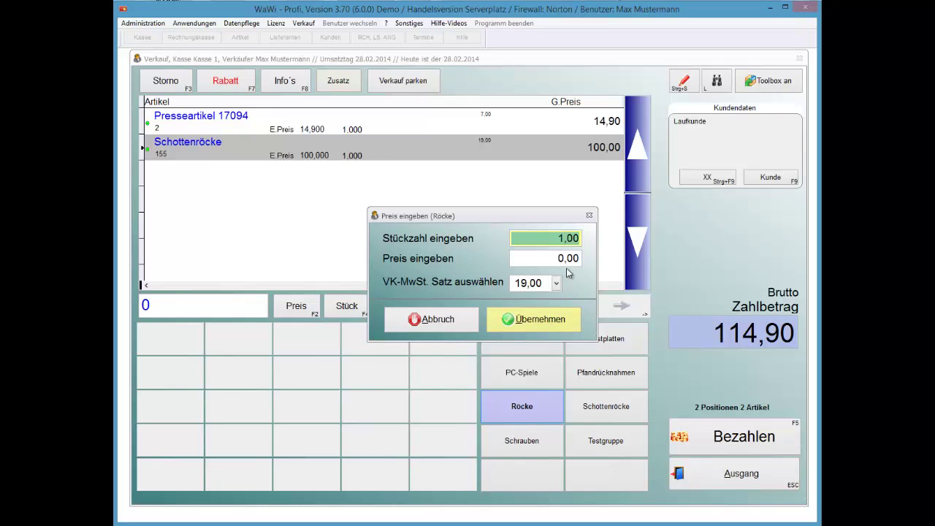
key("Return")
type("20")
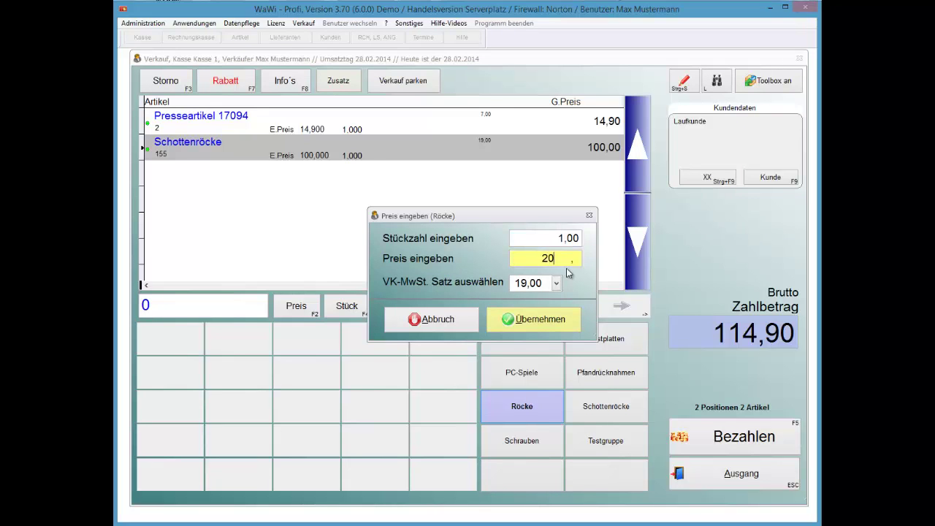
key("Return")
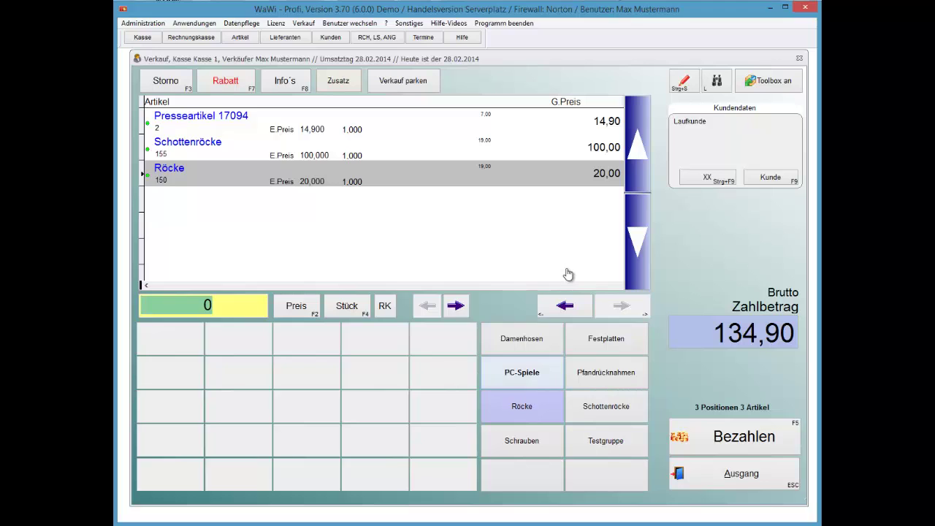
Add one item of product group Festplatten to the sale at 50,00 with a VAT rate of 7,00.
left_click(606, 339)
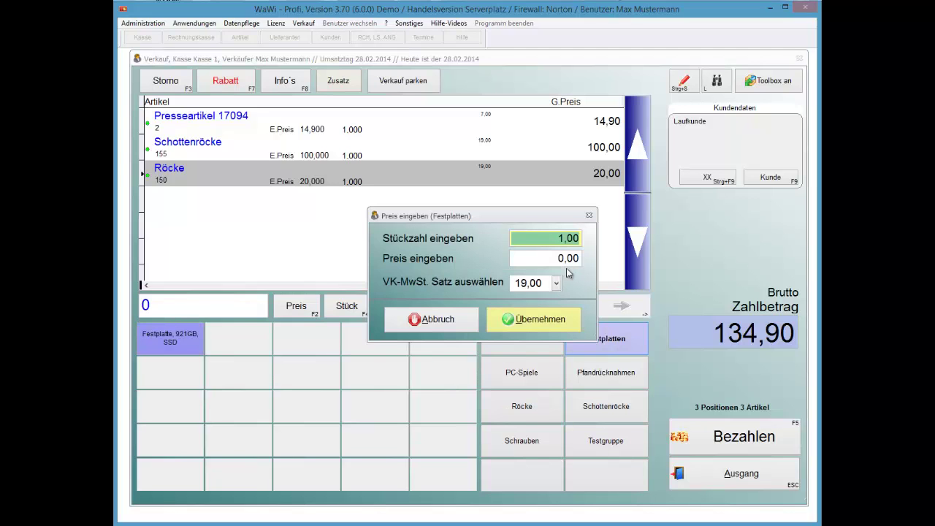
key("Return")
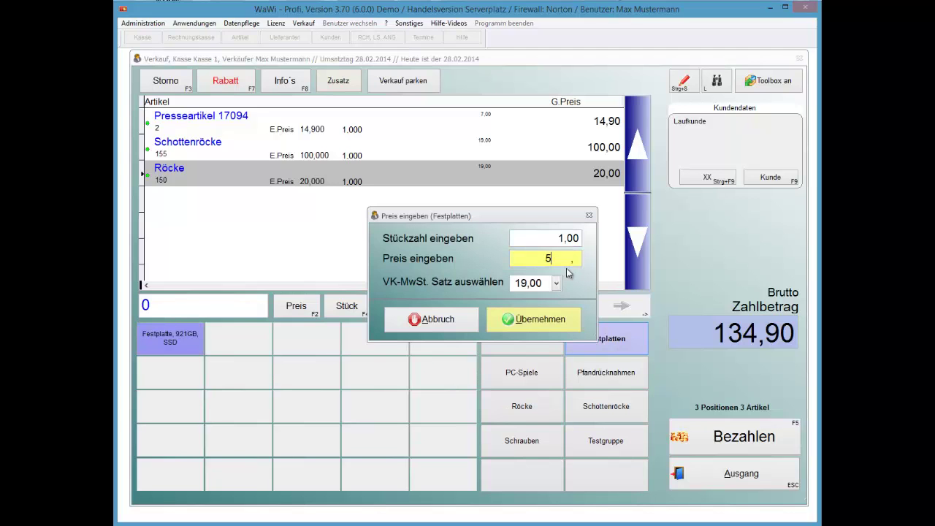
type("50")
key("Return")
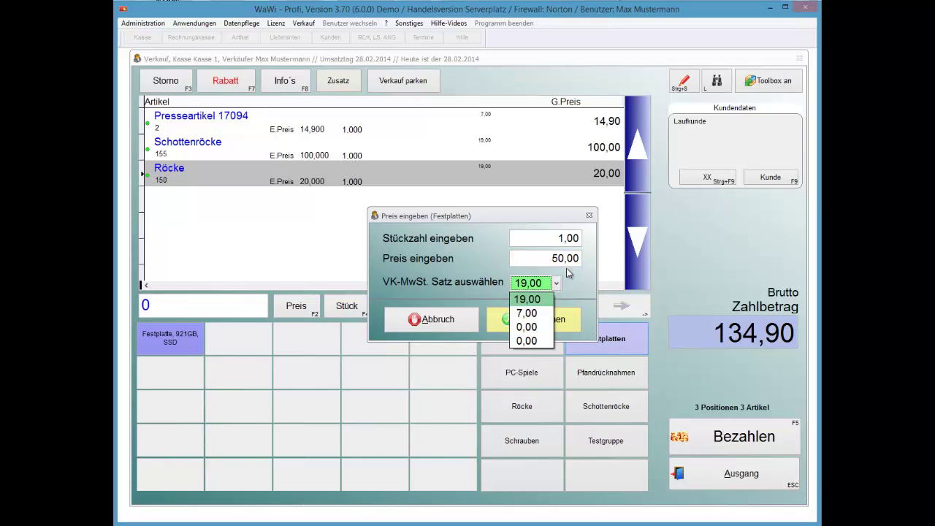
key("Down")
key("Return")
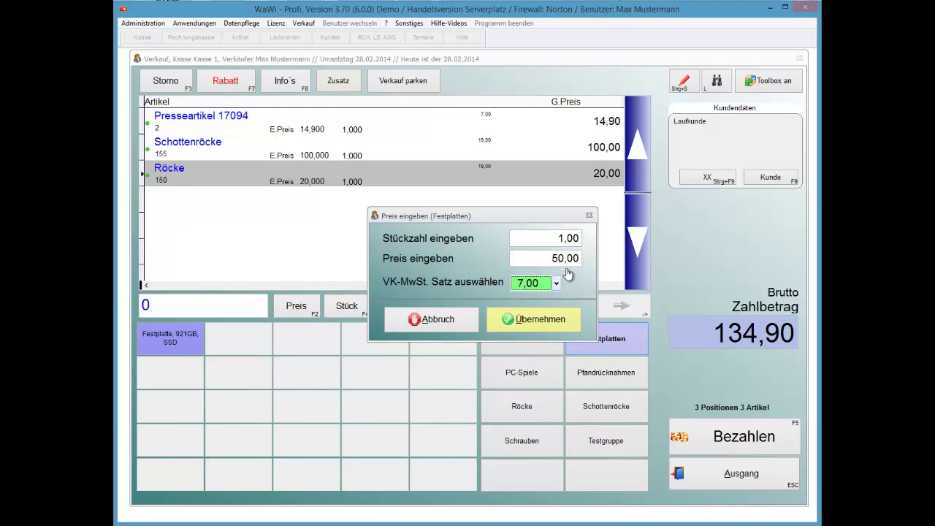
key("Return")
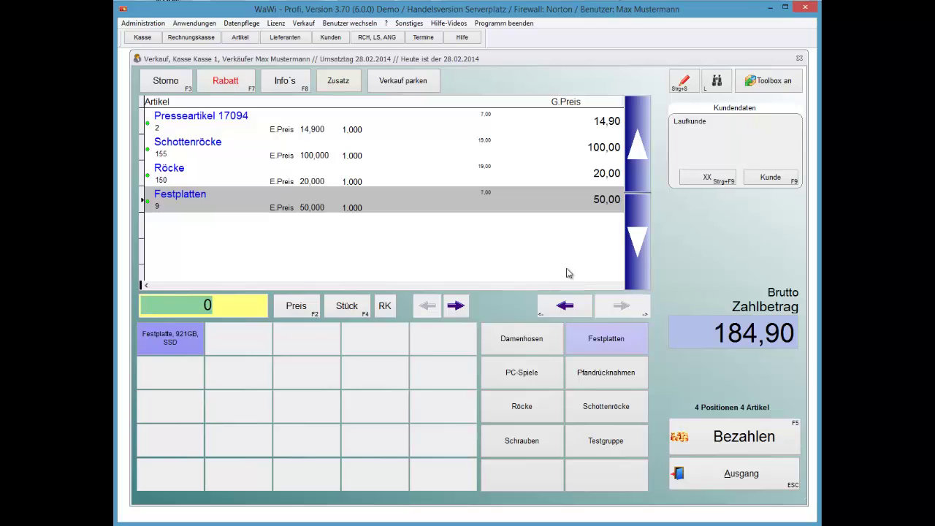
Cancel all positions of the current sale and leave the sales register without a daily closing.
key("F3")
key("F3")
key("F3")
key("F3")
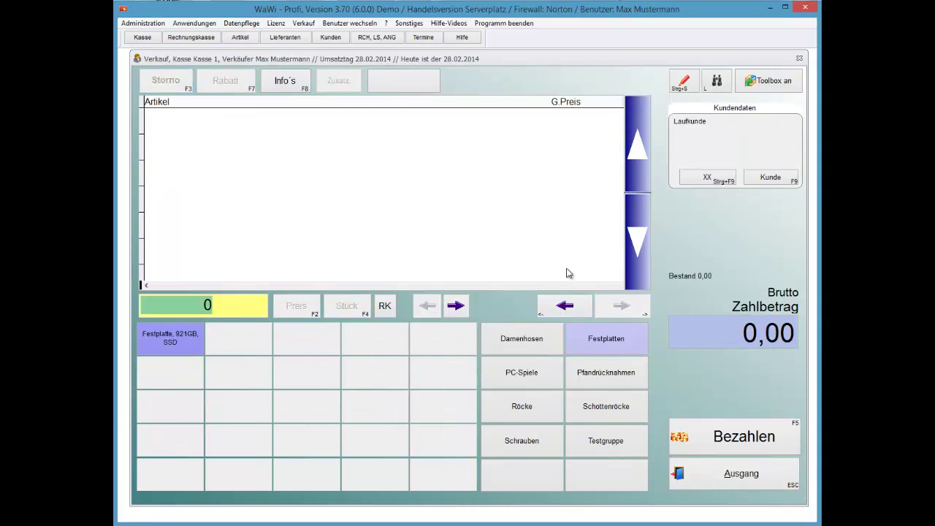
key("Escape")
key("Escape")
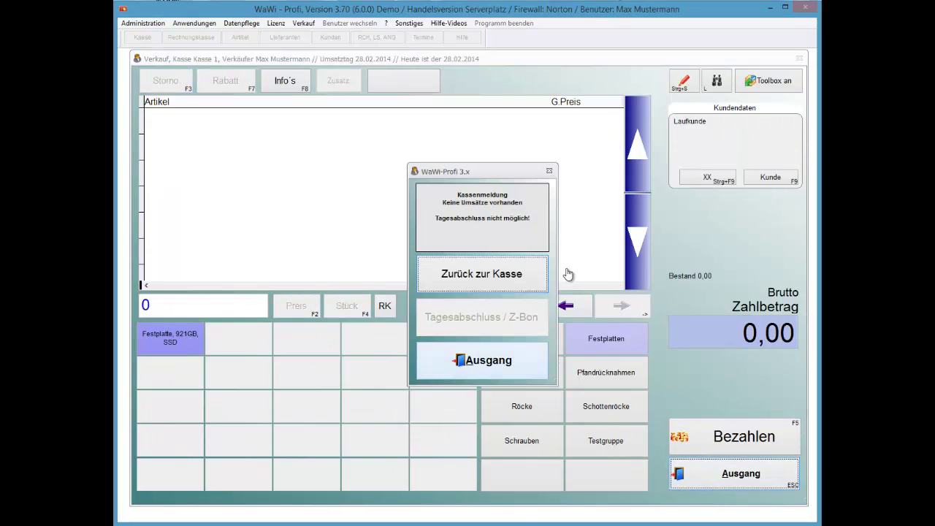
key("alt+Right")
key("Left")
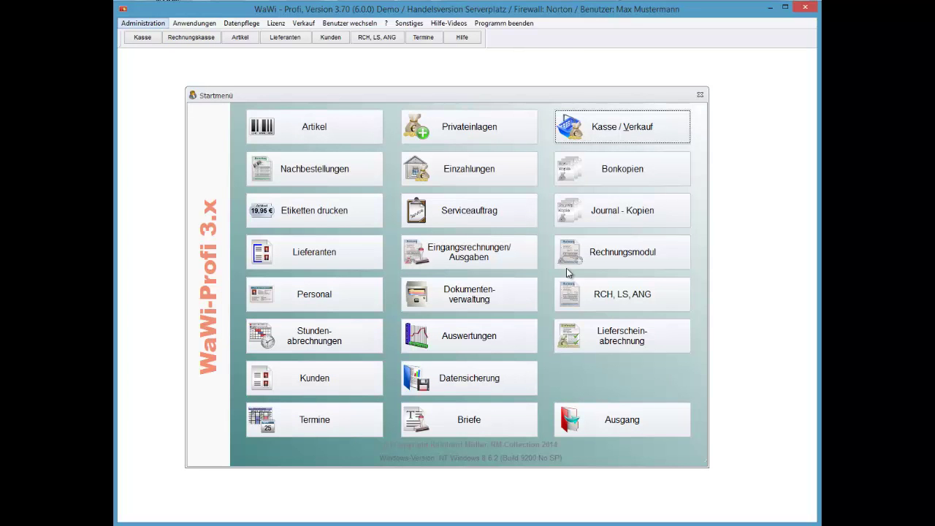
Open the product group master (Warengruppen) from the article applications.
key("Right")
key("Down")
key("Down")
key("Right")
key("Down")
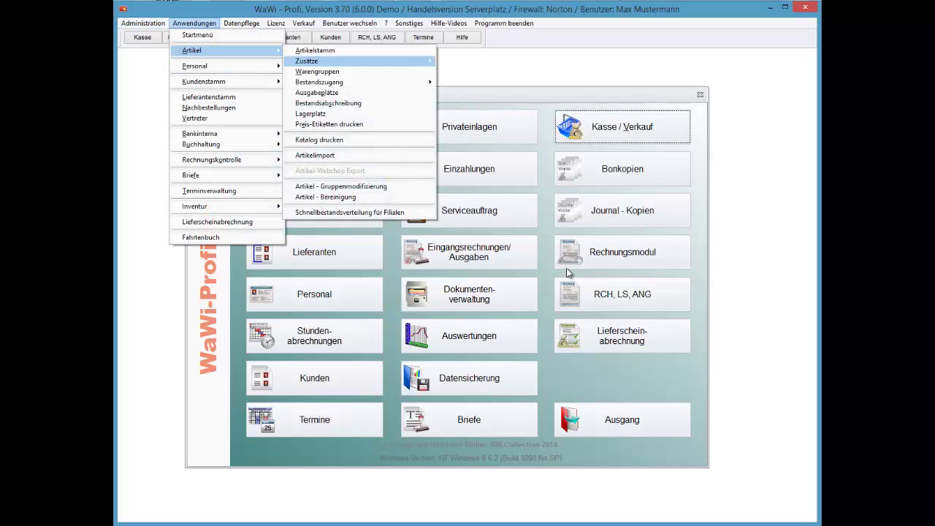
key("Down")
key("Down")
key("Up")
key("Return")
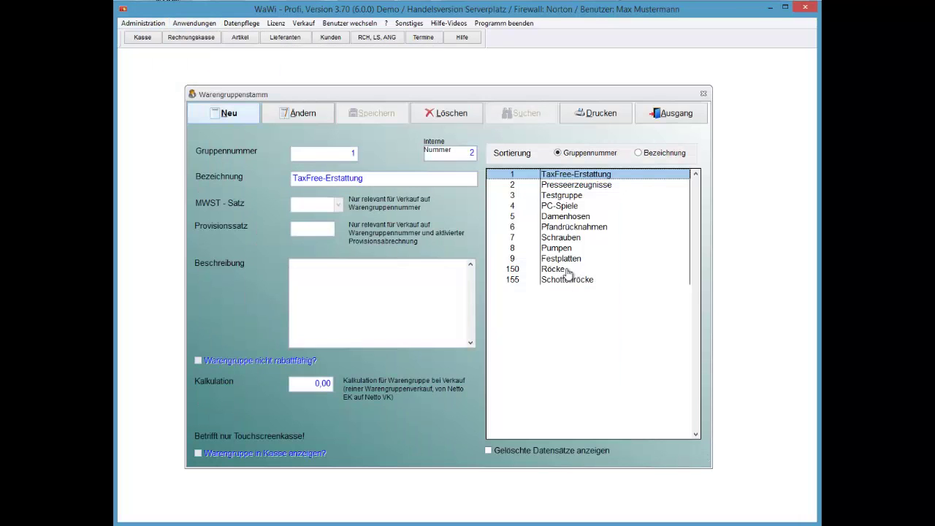
Try to save a new product group with the duplicate number 150, the name "dsf#üojckx" and a VAT rate of 19,00.
key("alt+n")
type("150")
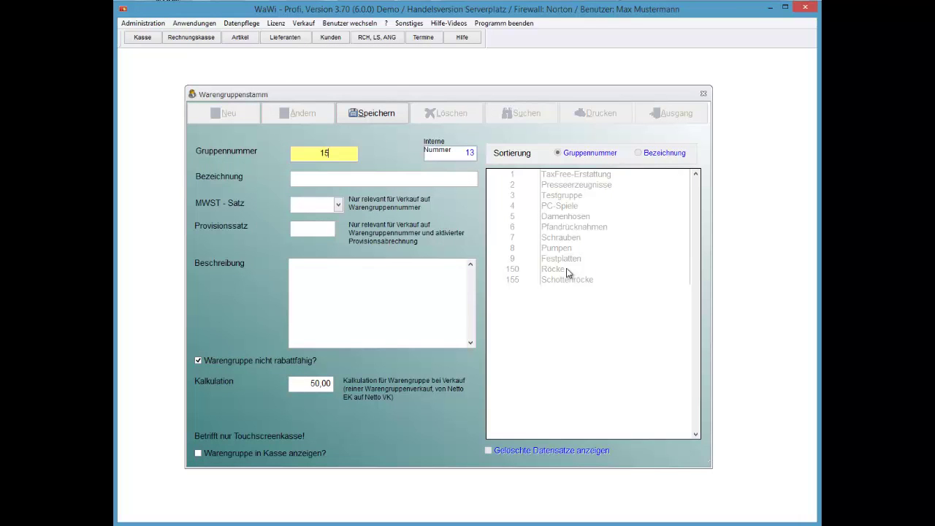
key("Return")
type("dsf#üojckx")
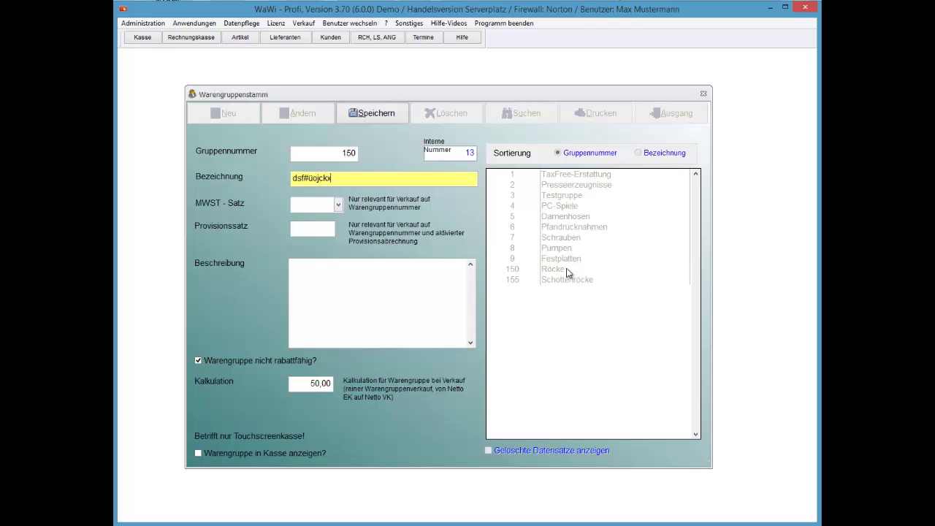
key("Return")
key("alt+s")
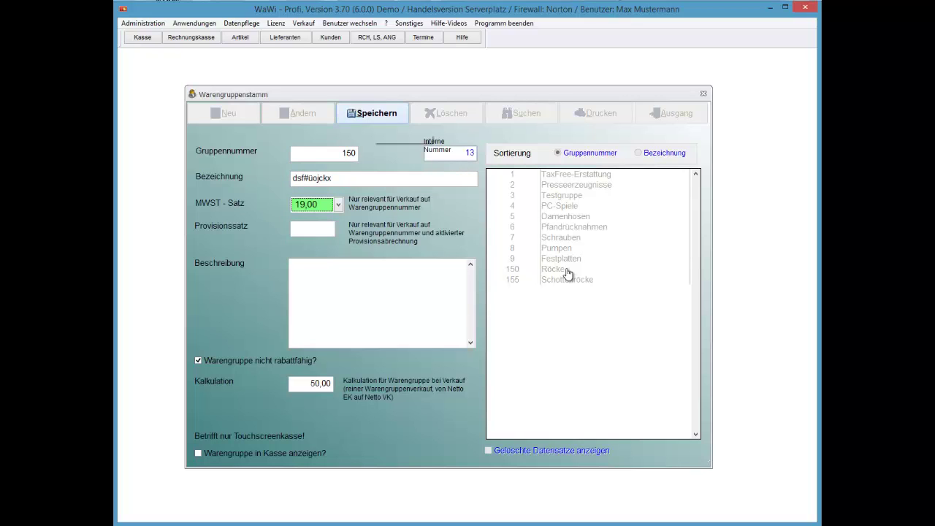
key("Return")
key("Return")
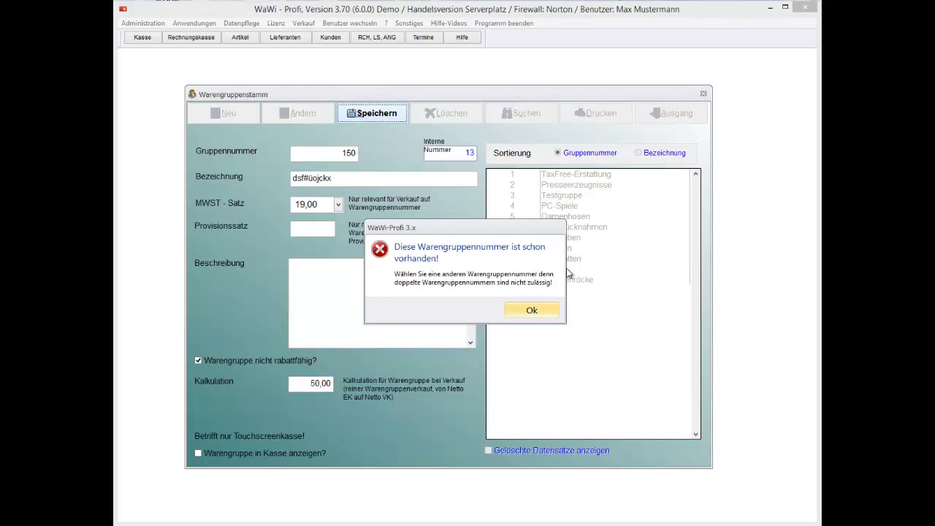
key("Return")
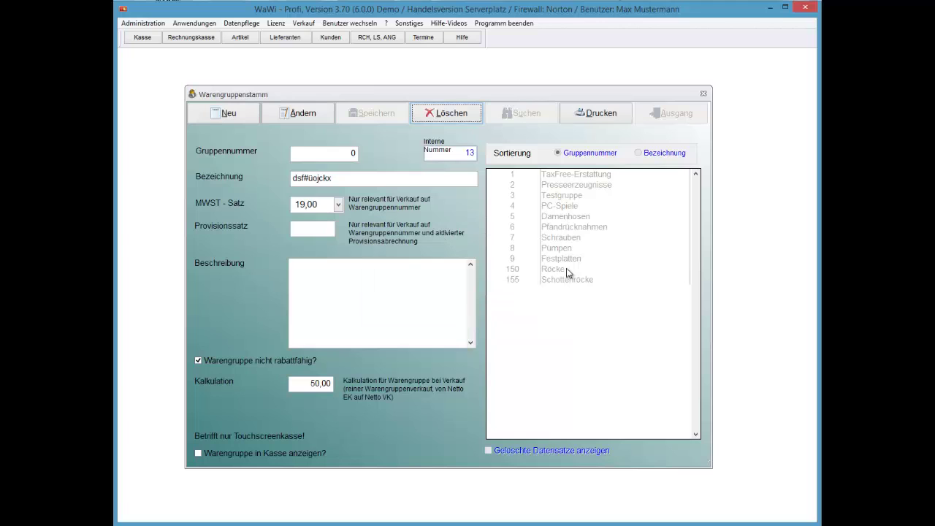